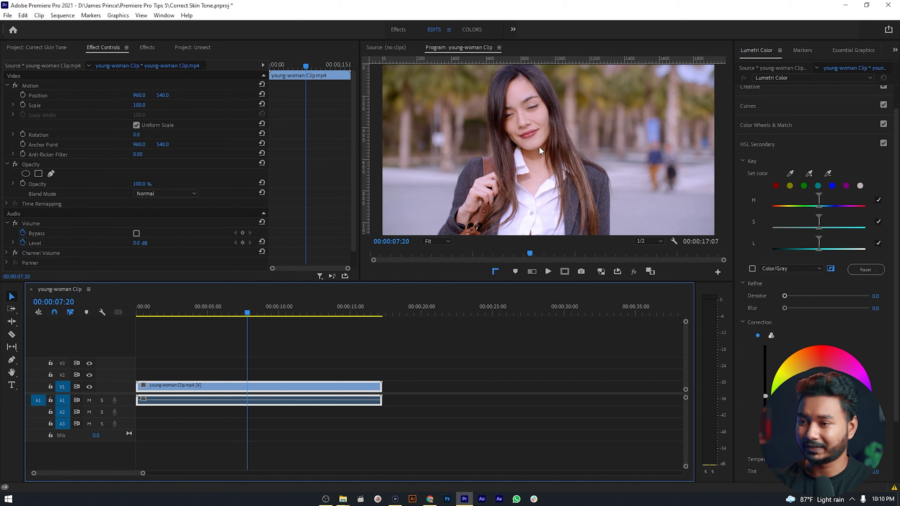
# Step: Expand the Basic Correction section of Lumetri Color and switch to the Color workspace
pyautogui.scroll(2, 757, 151)
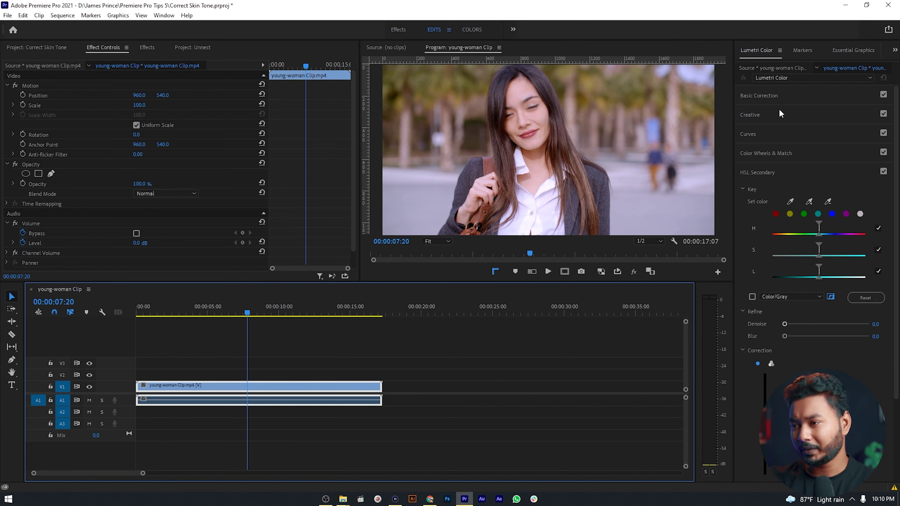
pyautogui.click(773, 95)
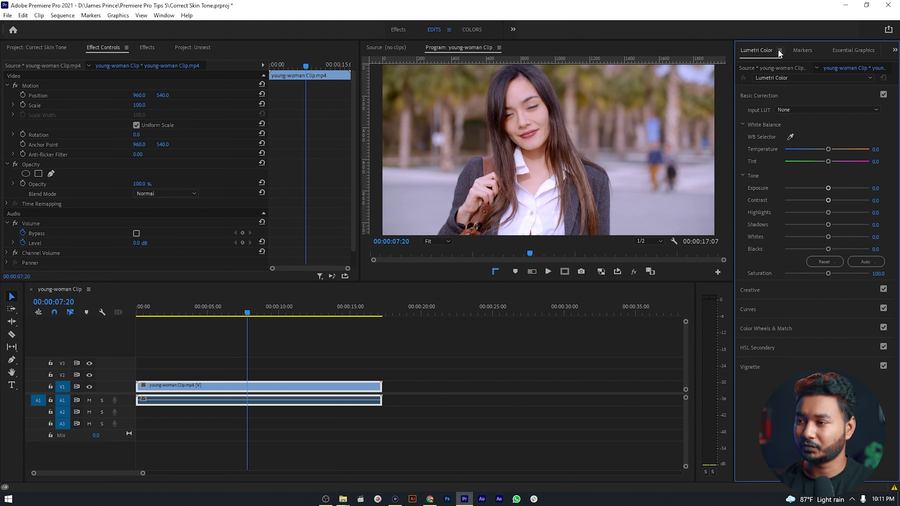
pyautogui.click(162, 15)
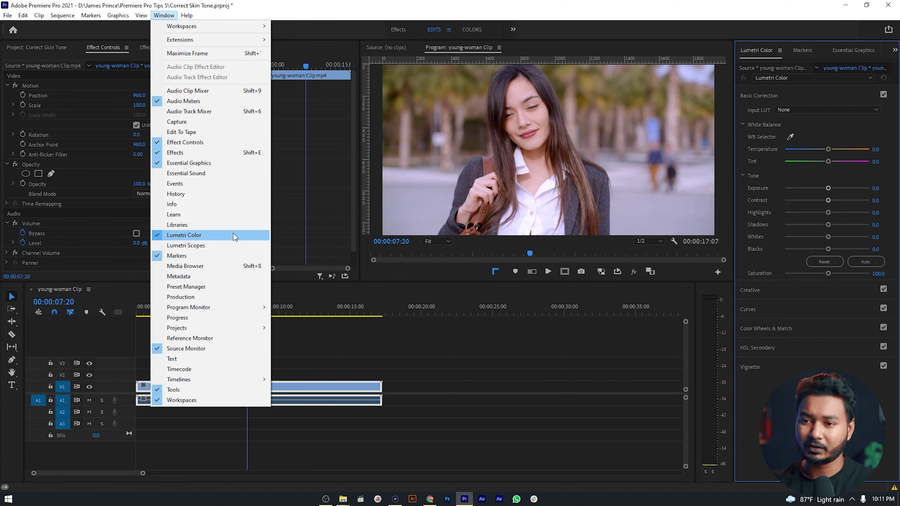
pyautogui.moveTo(237, 27)
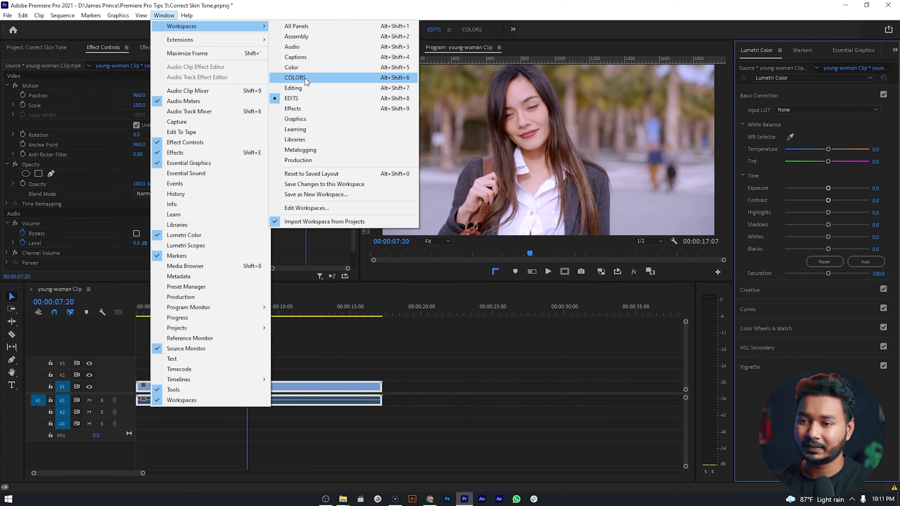
pyautogui.click(299, 67)
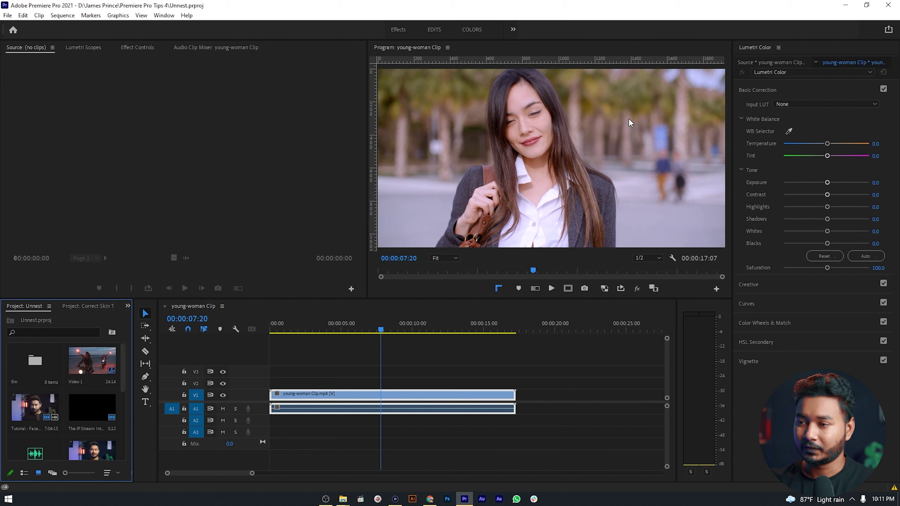
# Step: Adjust the clip's white balance by eye to temperature 23.9 and tint -17.4, and compare it with the Lumetri Color effect off
pyautogui.click(826, 144)
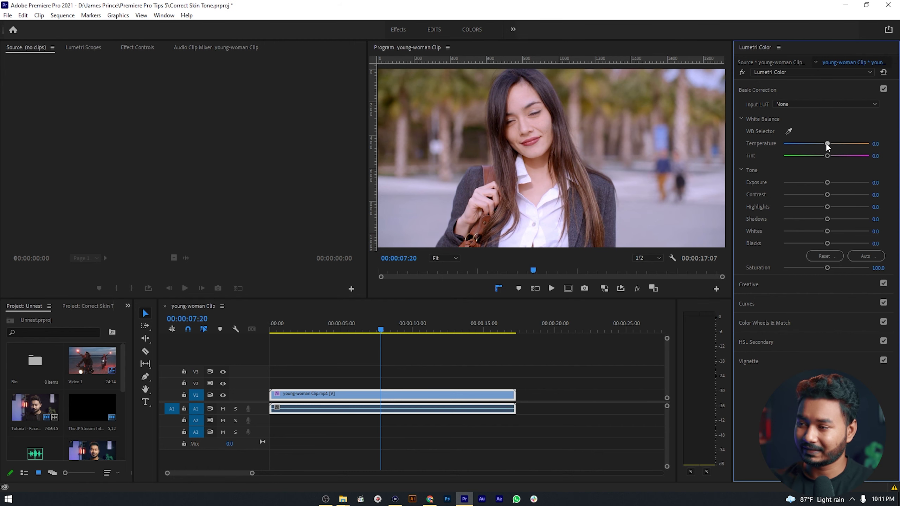
pyautogui.moveTo(826, 144); pyautogui.dragTo(818, 156)
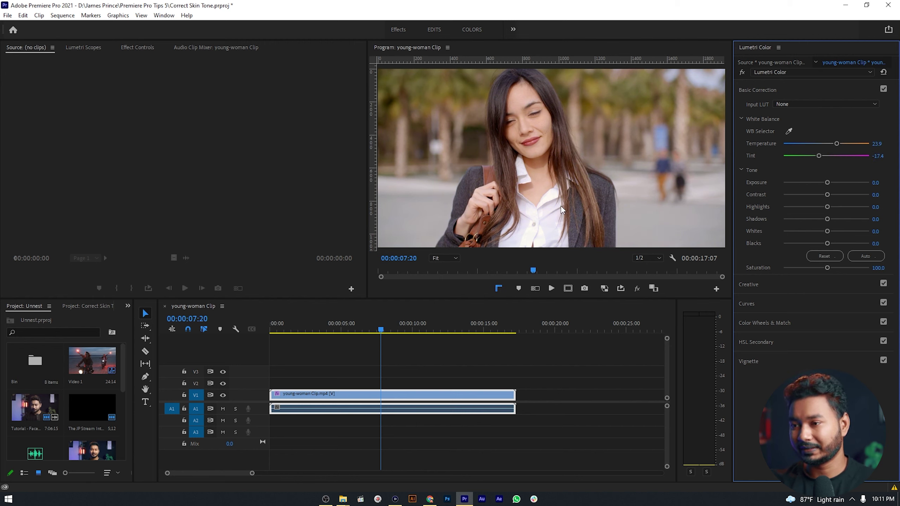
pyautogui.click(137, 47)
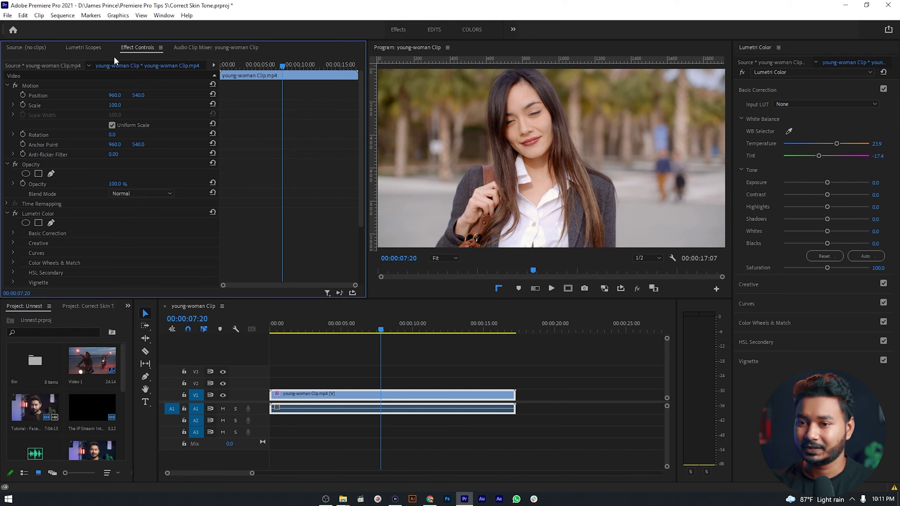
pyautogui.click(15, 213)
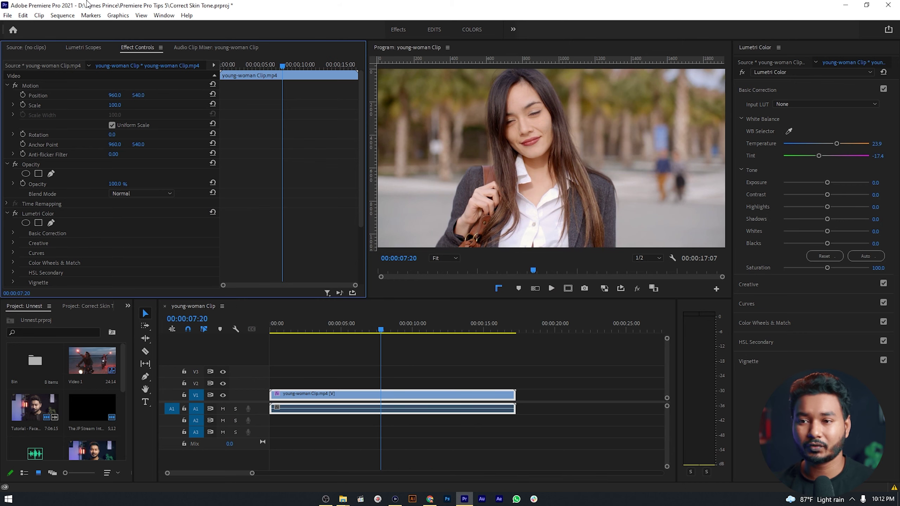
# Step: Show the Lumetri Scopes and try Parade (RGB) beside the vectorscope, leaving only Vectorscope YUV displayed
pyautogui.click(173, 17)
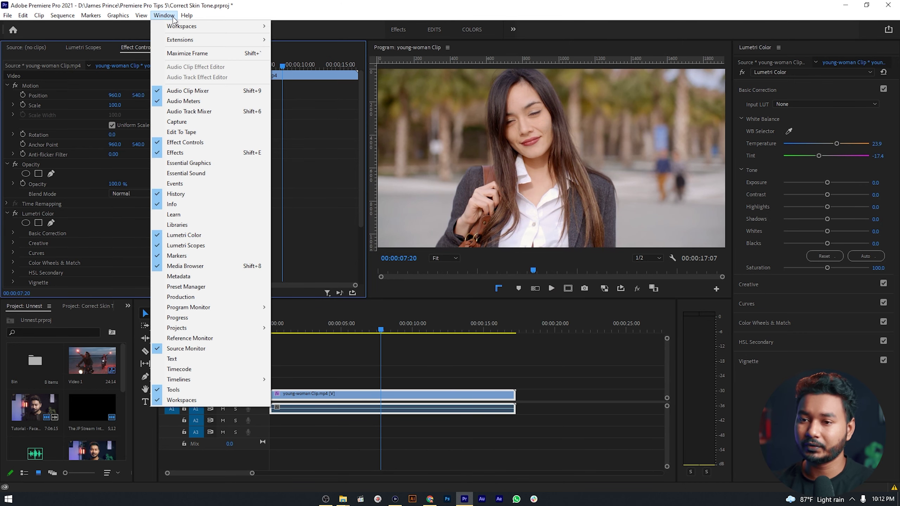
pyautogui.click(214, 245)
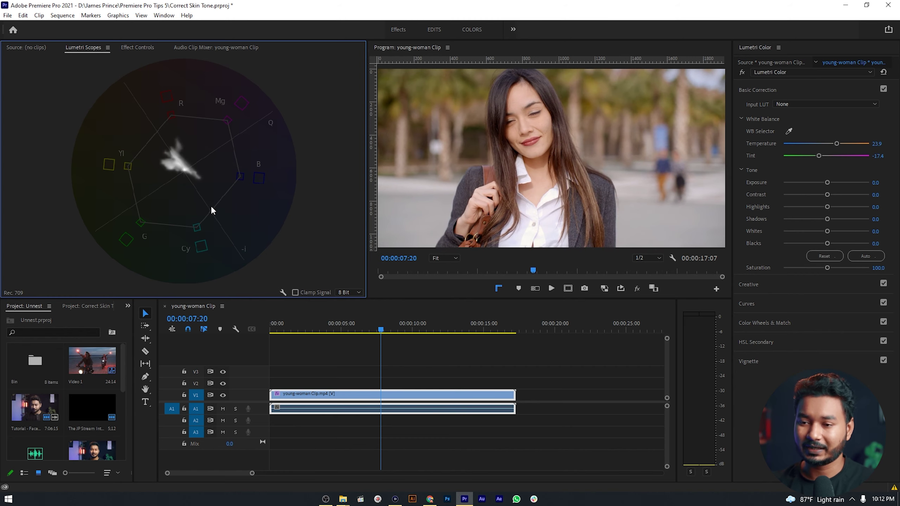
pyautogui.click(283, 292)
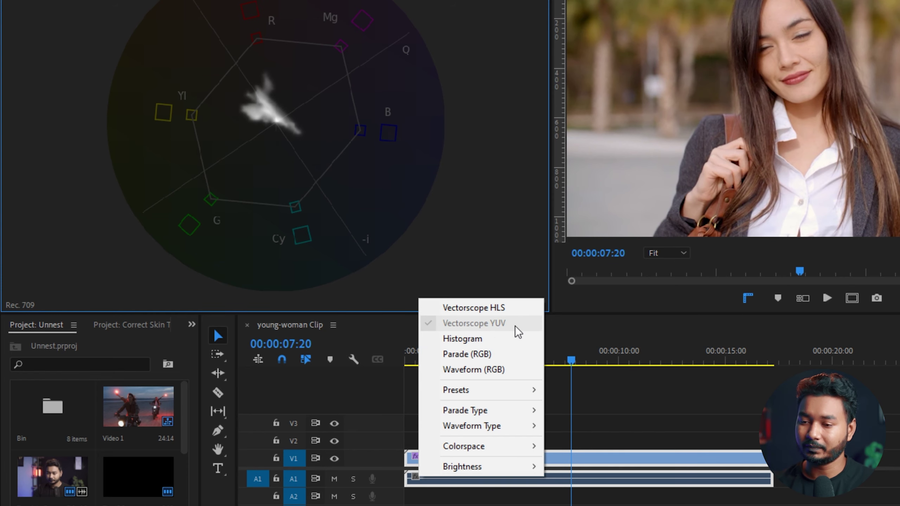
pyautogui.click(471, 354)
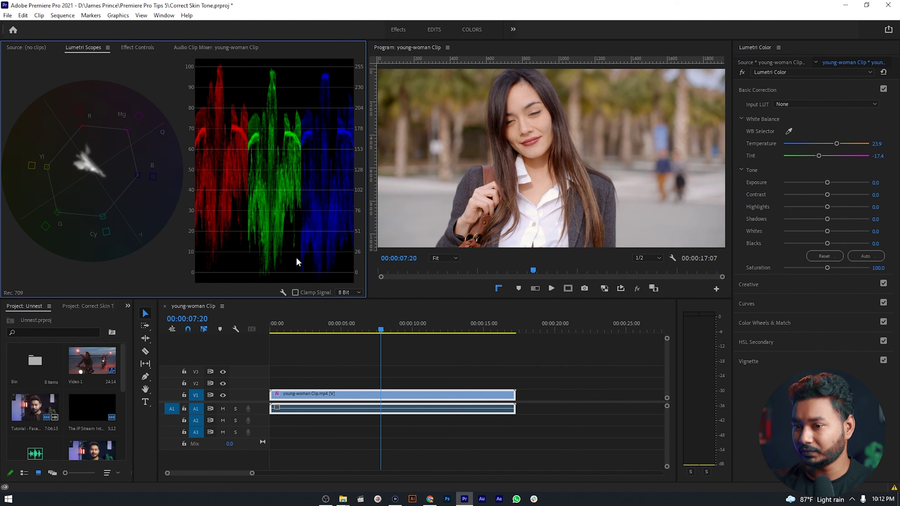
pyautogui.click(283, 292)
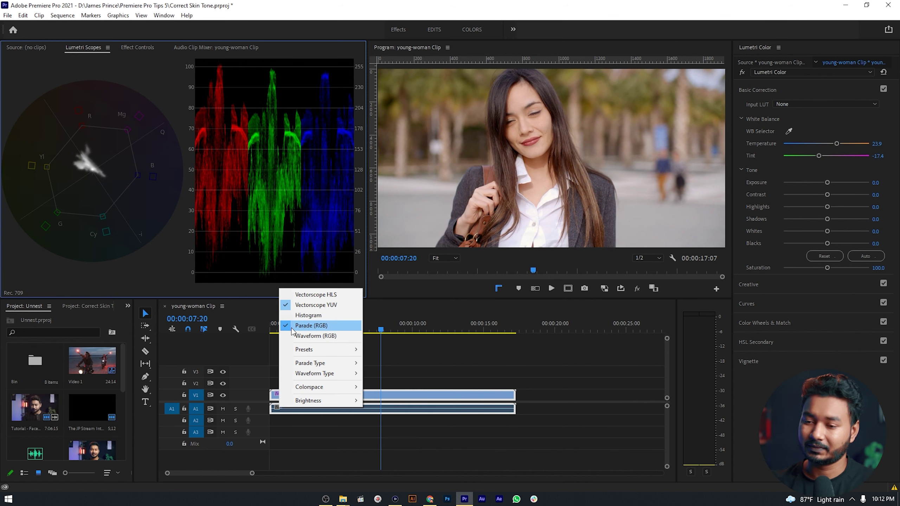
pyautogui.click(319, 328)
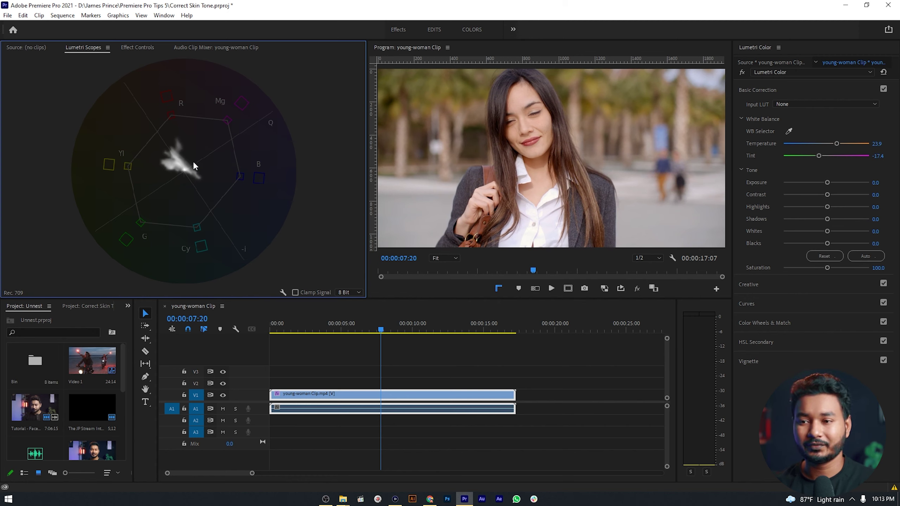
# Step: Reset the clip's tint and temperature to 0.0
pyautogui.doubleClick(818, 156)
pyautogui.doubleClick(837, 144)
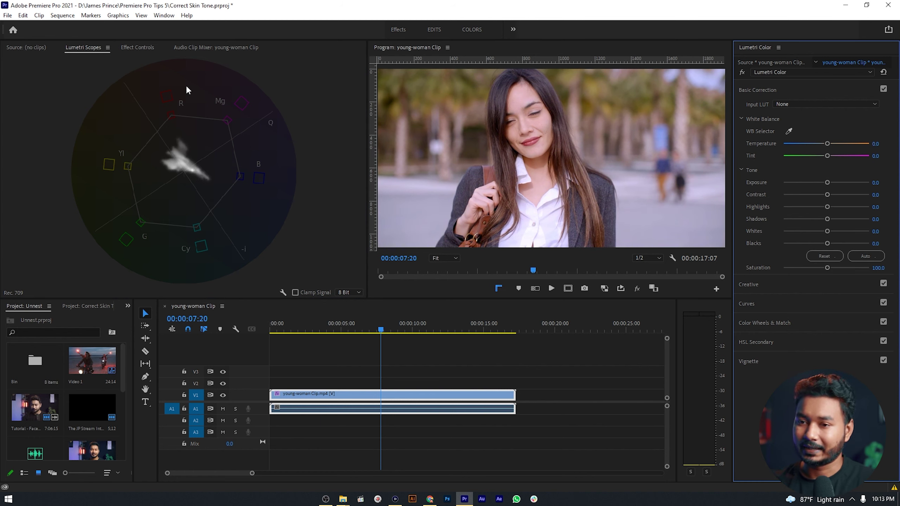
# Step: Draw a small free-form opacity mask on the woman's cheek and set its feather to 0.0
pyautogui.click(139, 46)
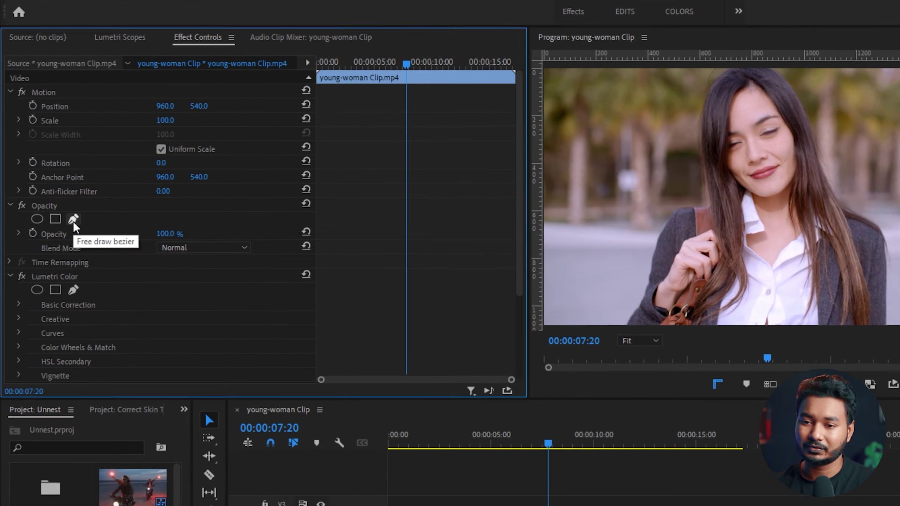
pyautogui.click(77, 224)
pyautogui.click(547, 114)
pyautogui.click(547, 136)
pyautogui.click(548, 115)
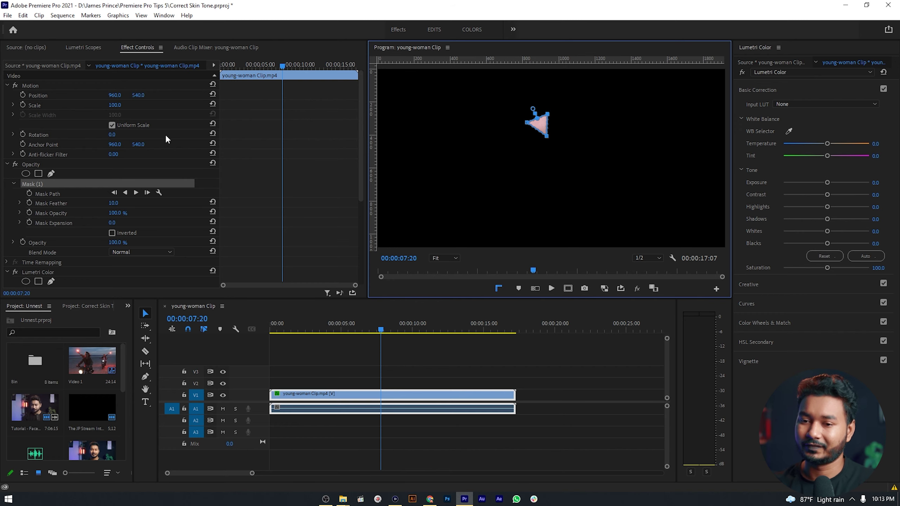
pyautogui.moveTo(119, 205); pyautogui.dragTo(113, 205)
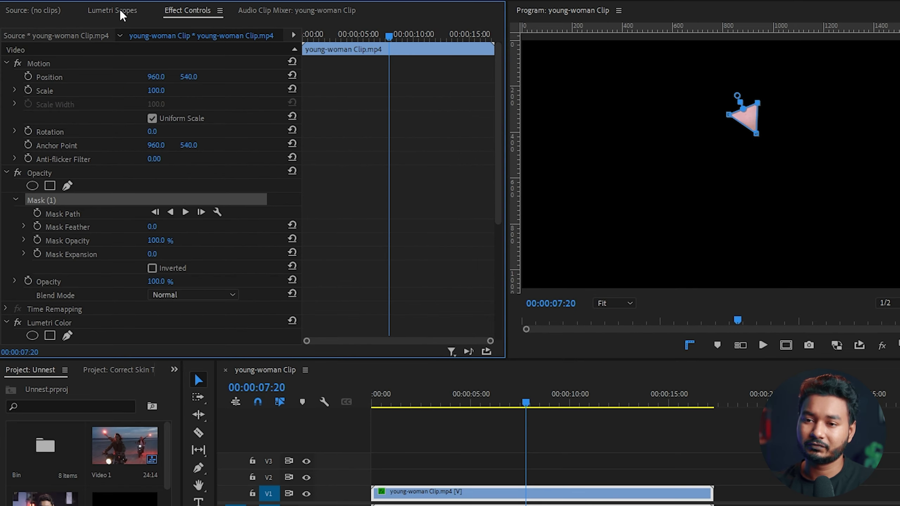
# Step: With the vectorscope in view, set temperature to 32.6 and tint to -19.6 so the masked skin aligns with the skin tone line
pyautogui.click(89, 49)
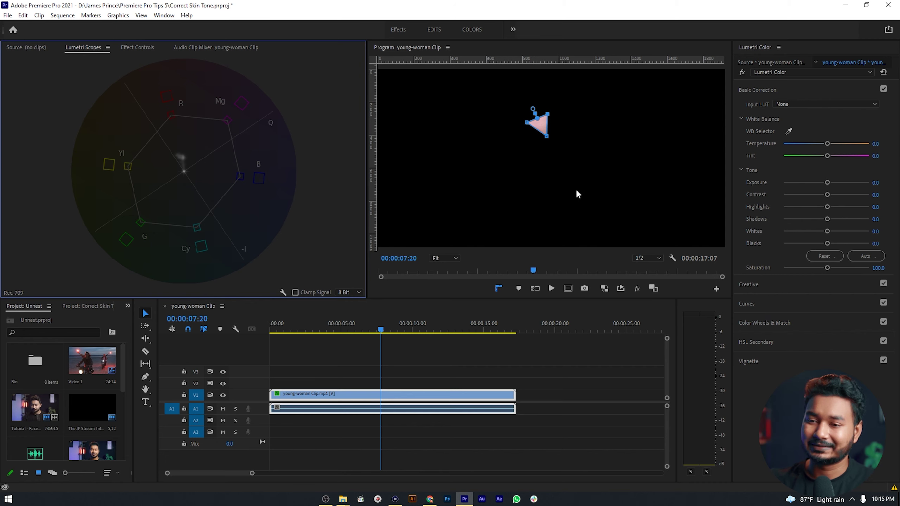
pyautogui.click(749, 89)
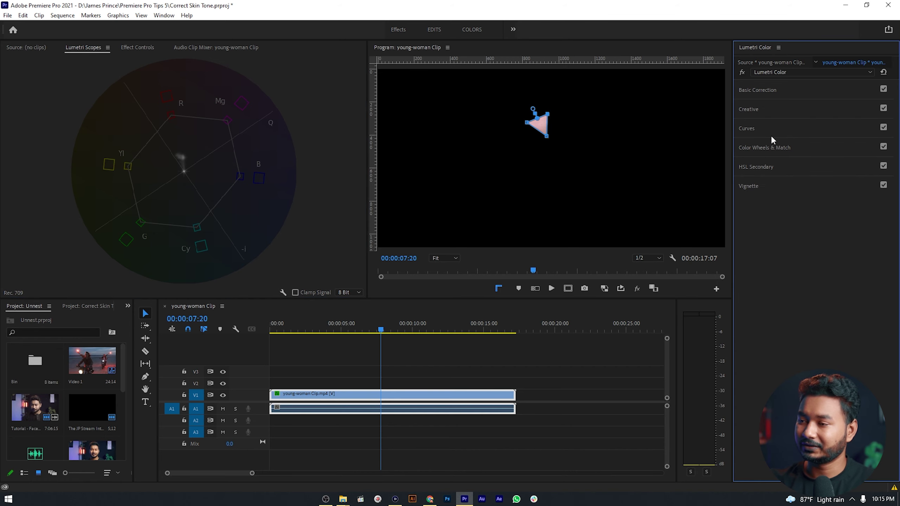
pyautogui.click(751, 89)
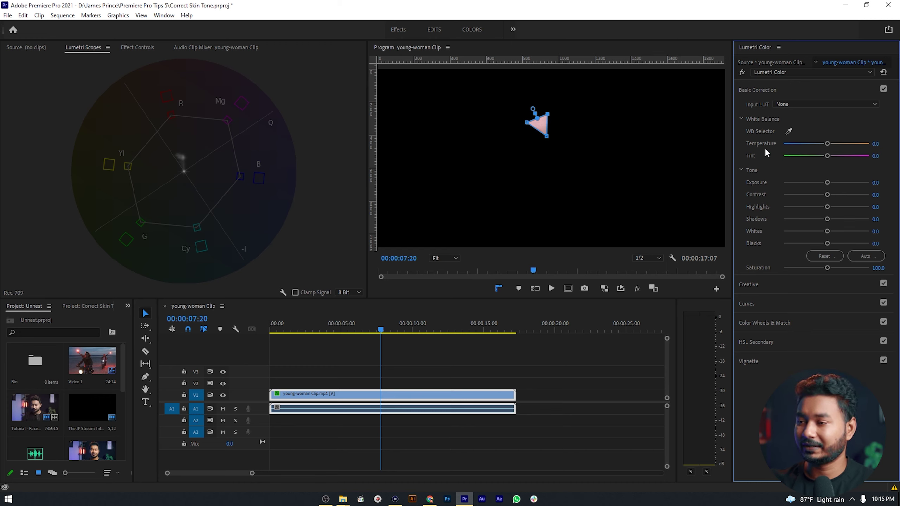
pyautogui.moveTo(827, 144); pyautogui.dragTo(836, 146)
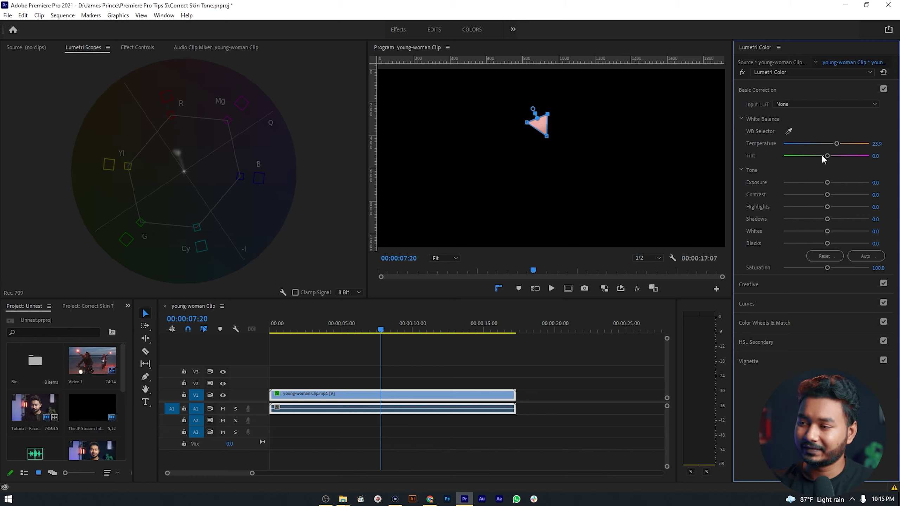
pyautogui.moveTo(827, 156)
pyautogui.mouseDown()
pyautogui.moveTo(816, 156)
pyautogui.moveTo(841, 144)
pyautogui.moveTo(817, 155)
pyautogui.mouseUp()
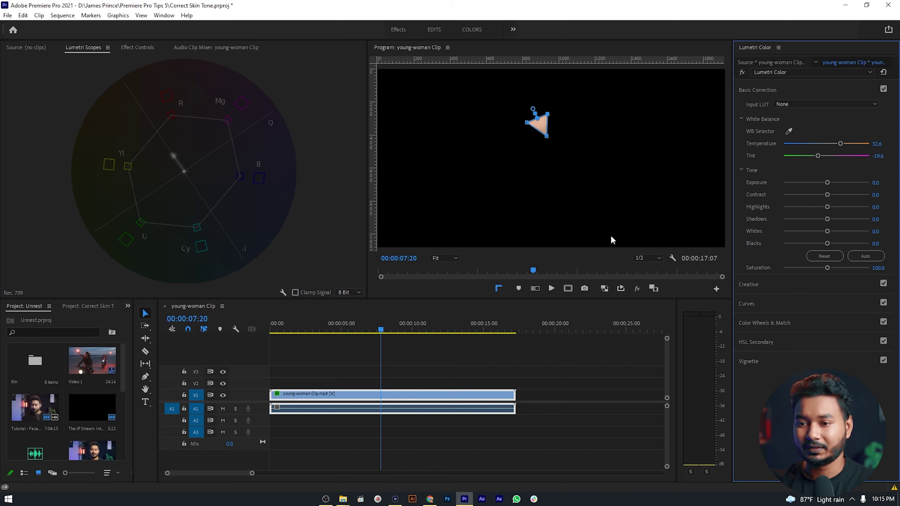
# Step: Delete the opacity mask and compare the full frame with the Lumetri Color effect off and on
pyautogui.click(137, 47)
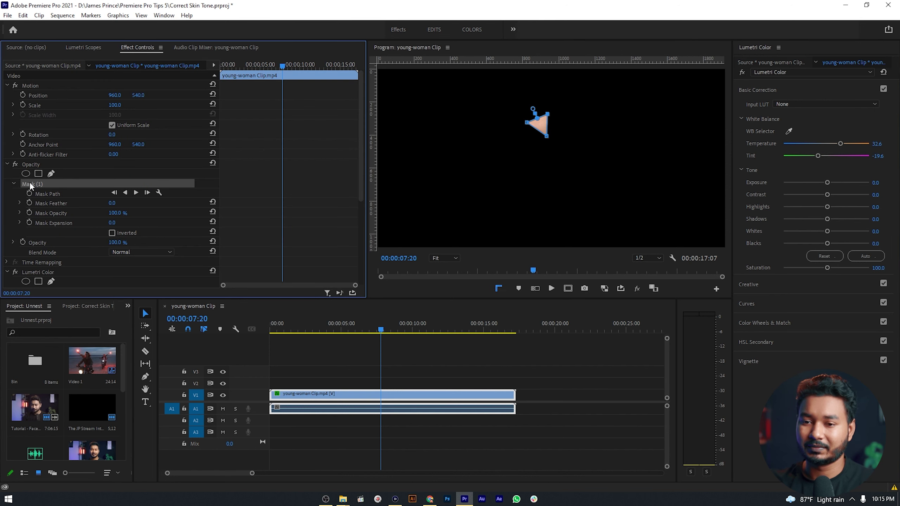
pyautogui.press('Delete')
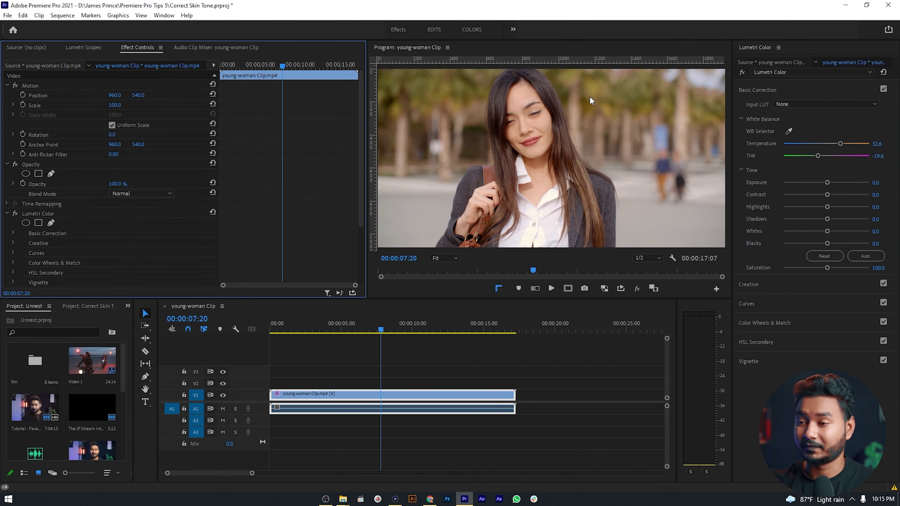
pyautogui.click(15, 216)
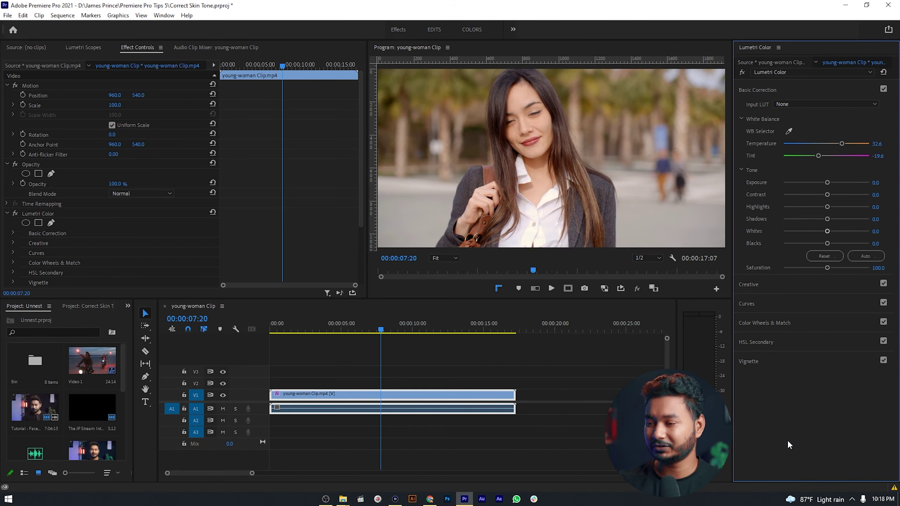
# Step: Set the HSL Secondary key colour by sampling the skin on the woman's cheek
pyautogui.click(779, 344)
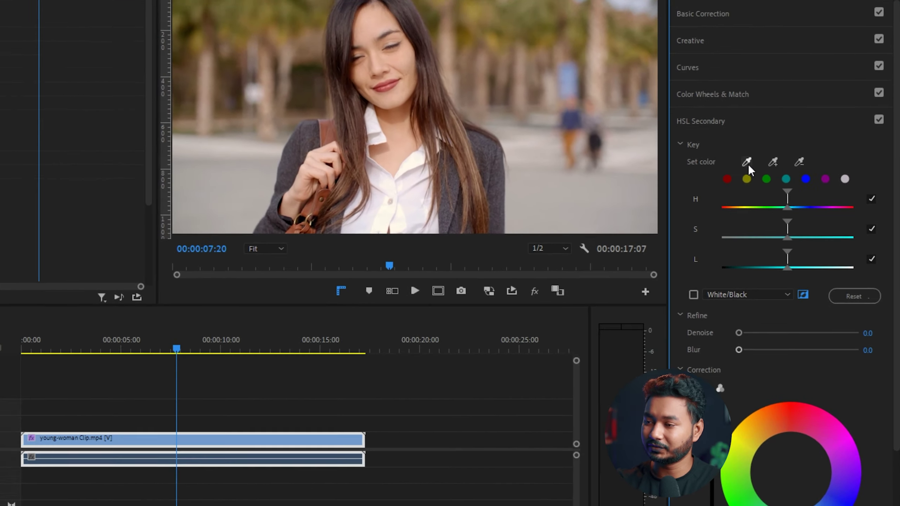
pyautogui.click(789, 195)
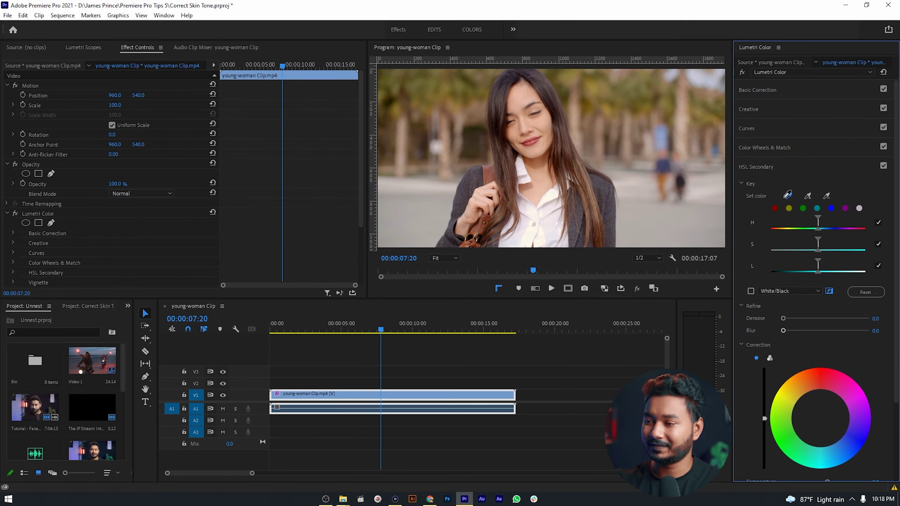
pyautogui.click(542, 120)
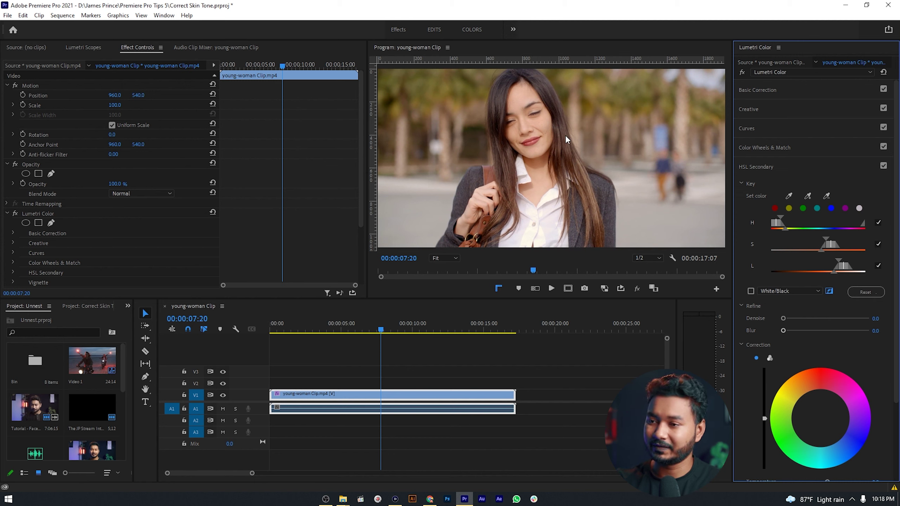
# Step: Preview the key as White/Black and add more of the face's skin tones to the selection
pyautogui.click(750, 290)
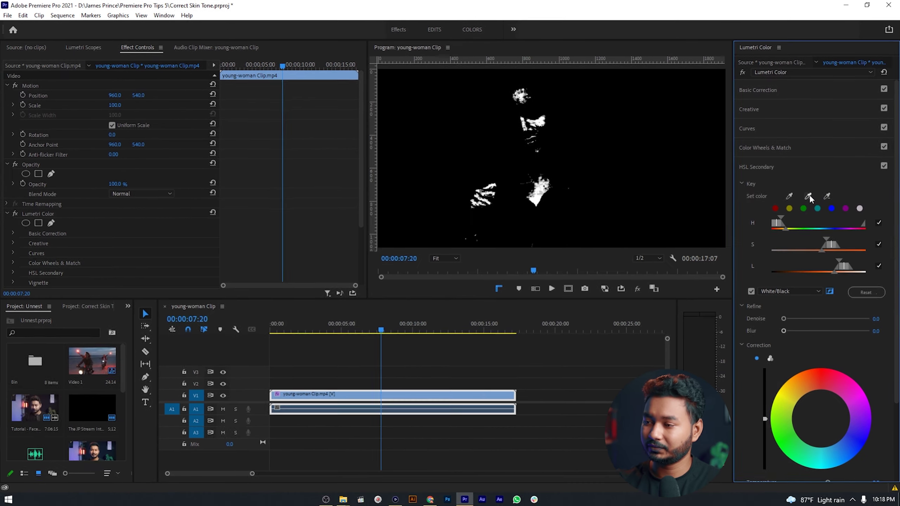
pyautogui.click(767, 167)
pyautogui.moveTo(542, 122)
pyautogui.mouseDown()
pyautogui.moveTo(517, 131)
pyautogui.moveTo(538, 121)
pyautogui.moveTo(542, 149)
pyautogui.mouseUp()
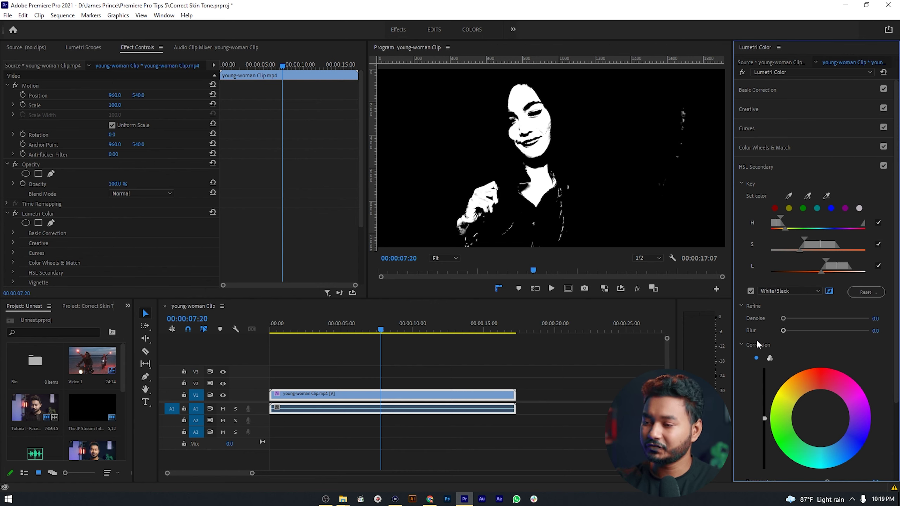
# Step: Soften the skin key with a blur of 7.3, then with the matte preview off set the HSL Secondary saturation to 137.0
pyautogui.moveTo(783, 330); pyautogui.dragTo(804, 331)
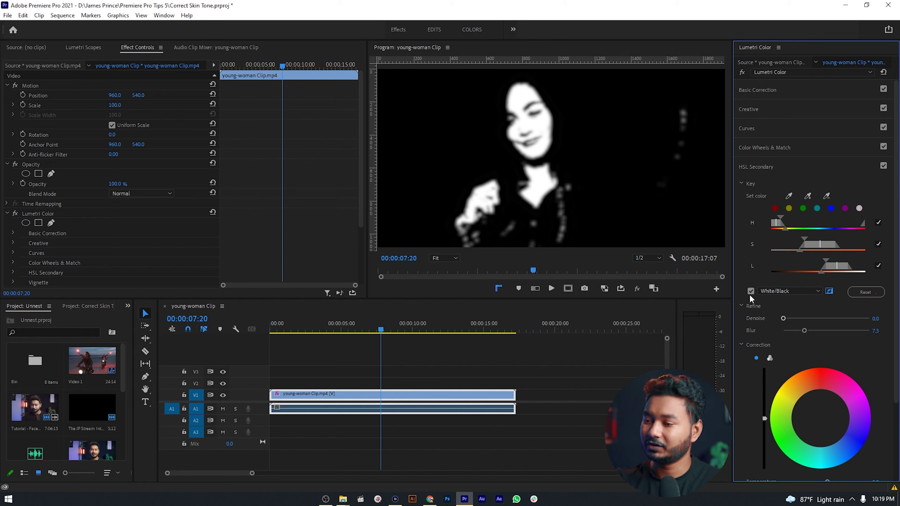
pyautogui.click(751, 291)
pyautogui.scroll(-3, 756, 301)
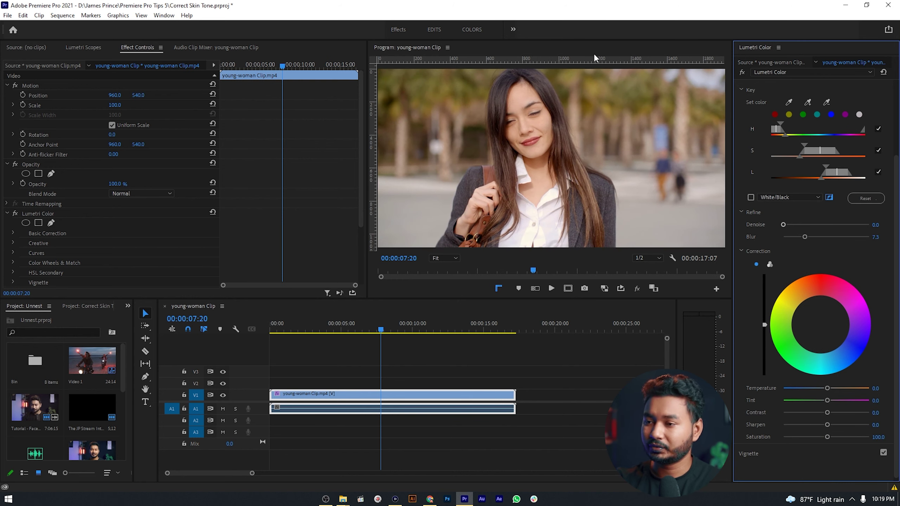
pyautogui.moveTo(826, 436); pyautogui.dragTo(842, 437)
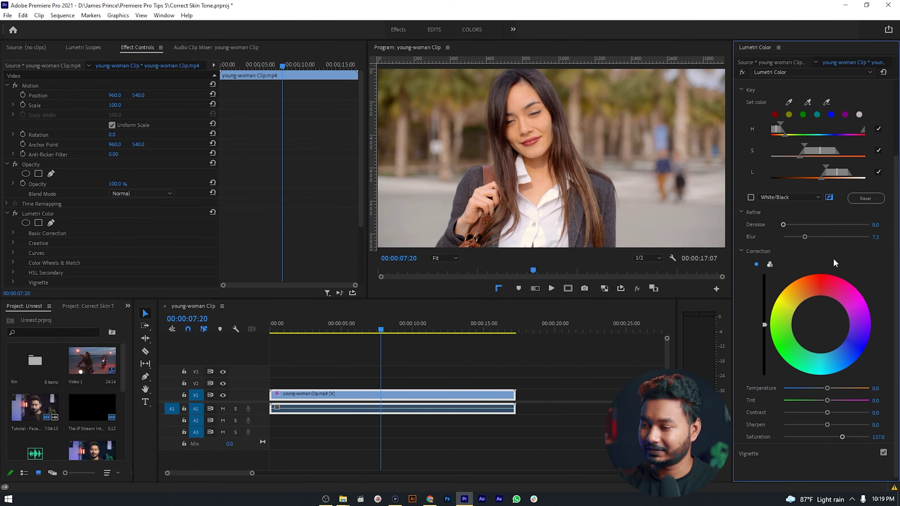
# Step: Reset the HSL Secondary saturation and set it to 105
pyautogui.doubleClick(843, 437)
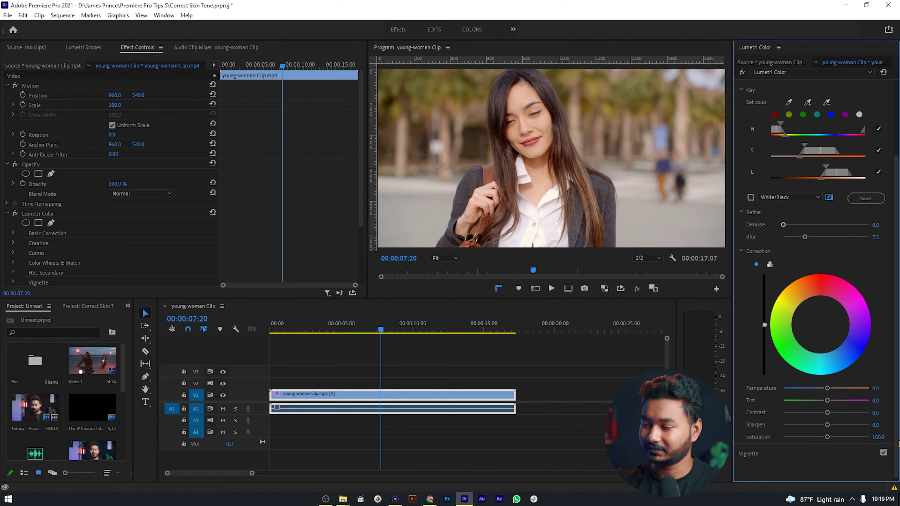
pyautogui.click(881, 436)
pyautogui.write('105')
pyautogui.press('Return')
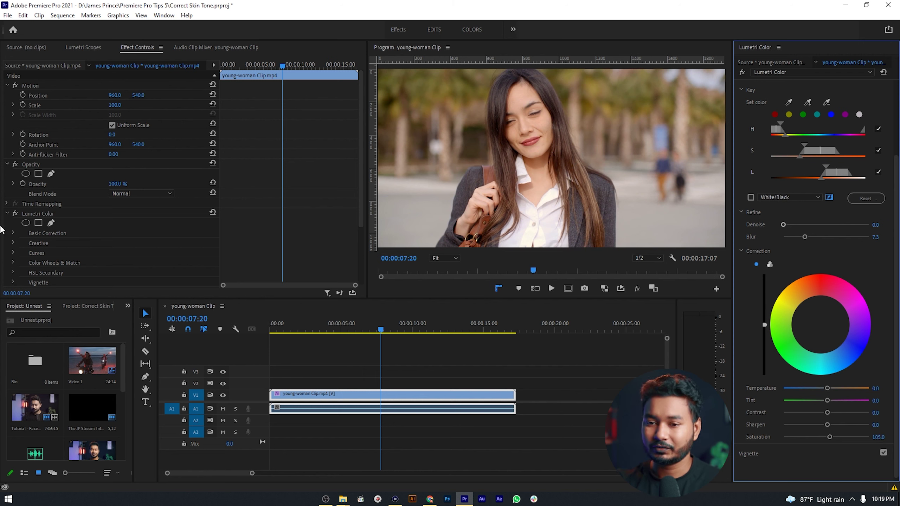
# Step: Duplicate the clip's Lumetri Color effect by copying it and pasting it onto the same clip
pyautogui.click(6, 214)
pyautogui.click(42, 212)
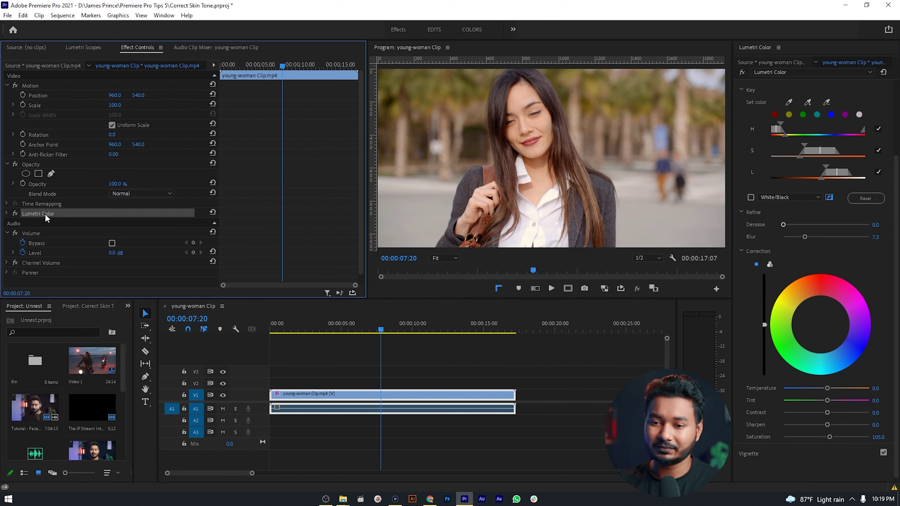
pyautogui.rightClick(45, 214)
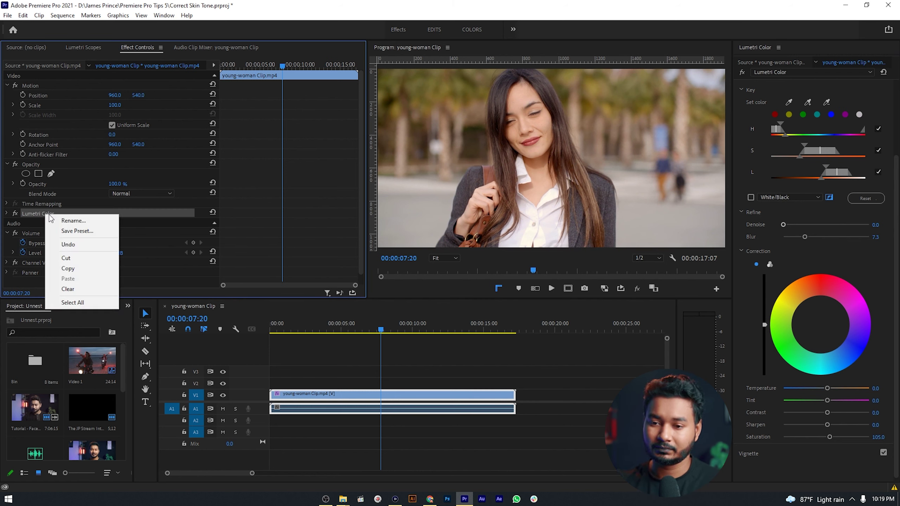
pyautogui.click(76, 268)
pyautogui.rightClick(67, 215)
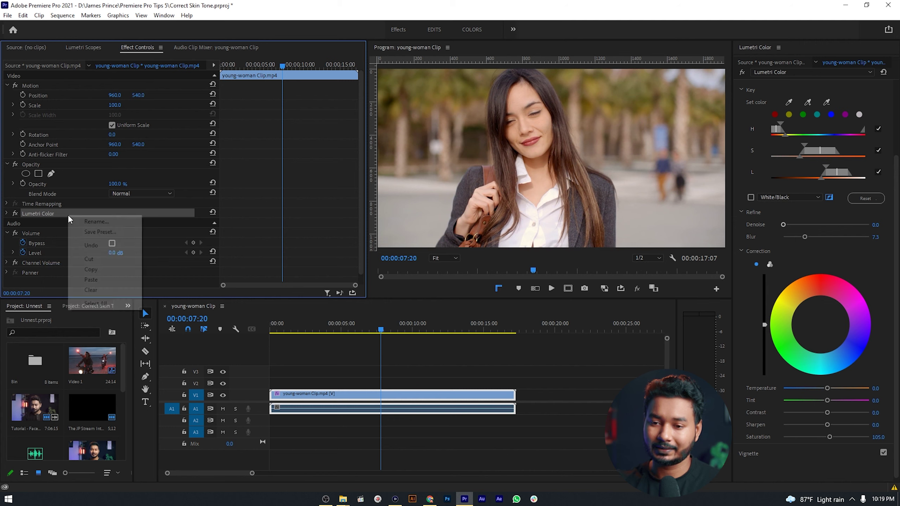
pyautogui.click(91, 279)
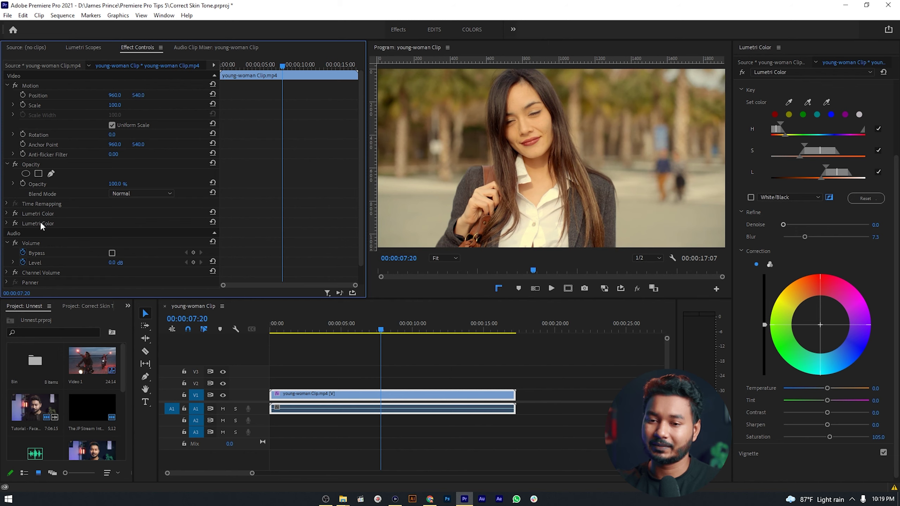
# Step: Reset the white balance temperature and tint to 0 in the second Lumetri Color effect
pyautogui.click(40, 224)
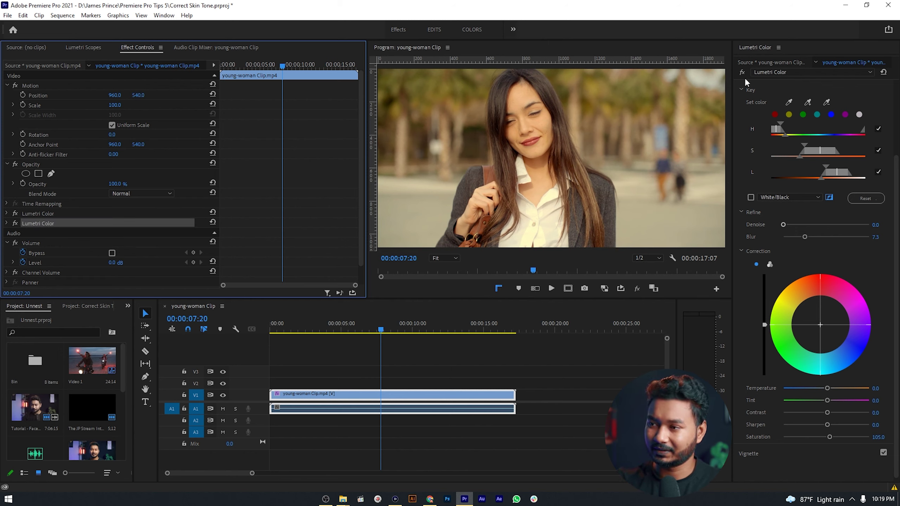
pyautogui.click(817, 115)
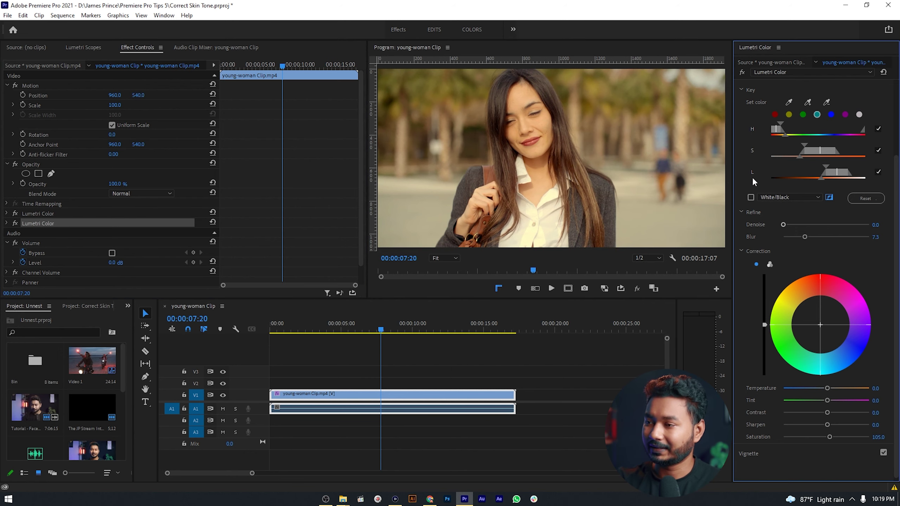
pyautogui.scroll(3, 753, 179)
pyautogui.click(765, 90)
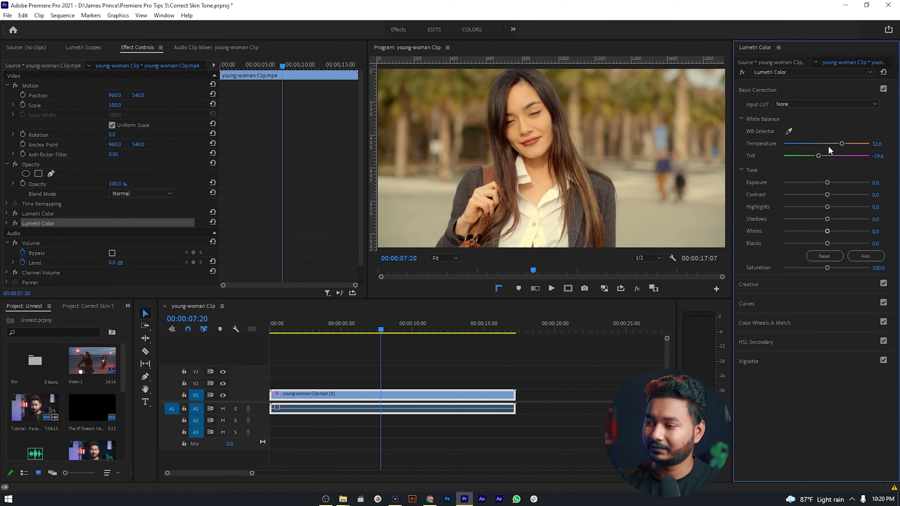
pyautogui.doubleClick(817, 156)
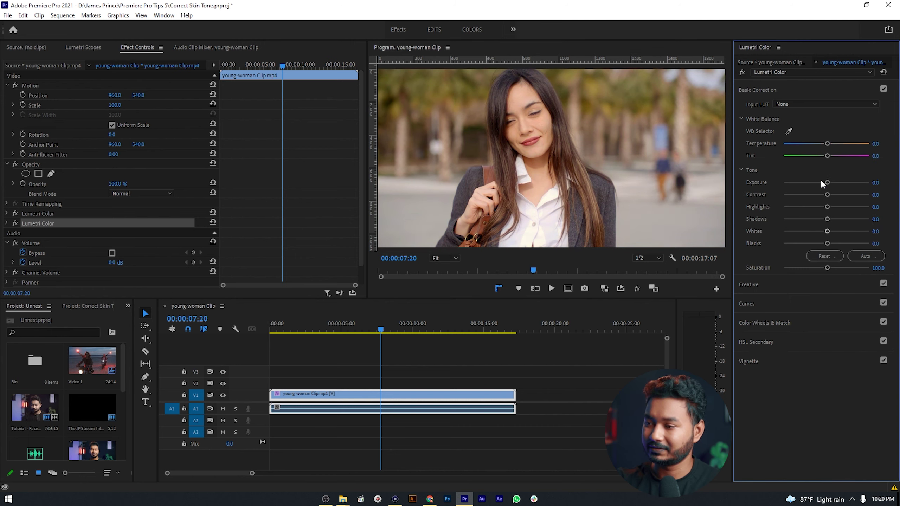
# Step: Open the HSL Secondary settings of the second Lumetri Color effect
pyautogui.click(777, 350)
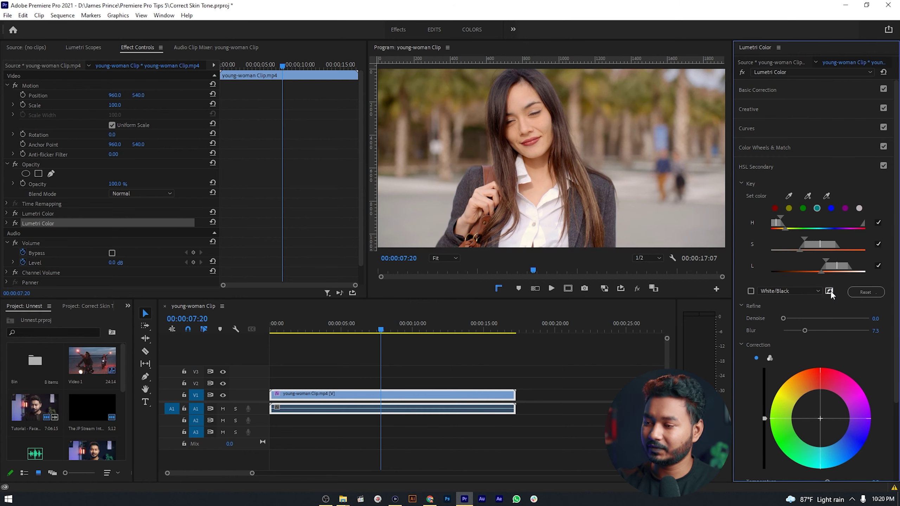